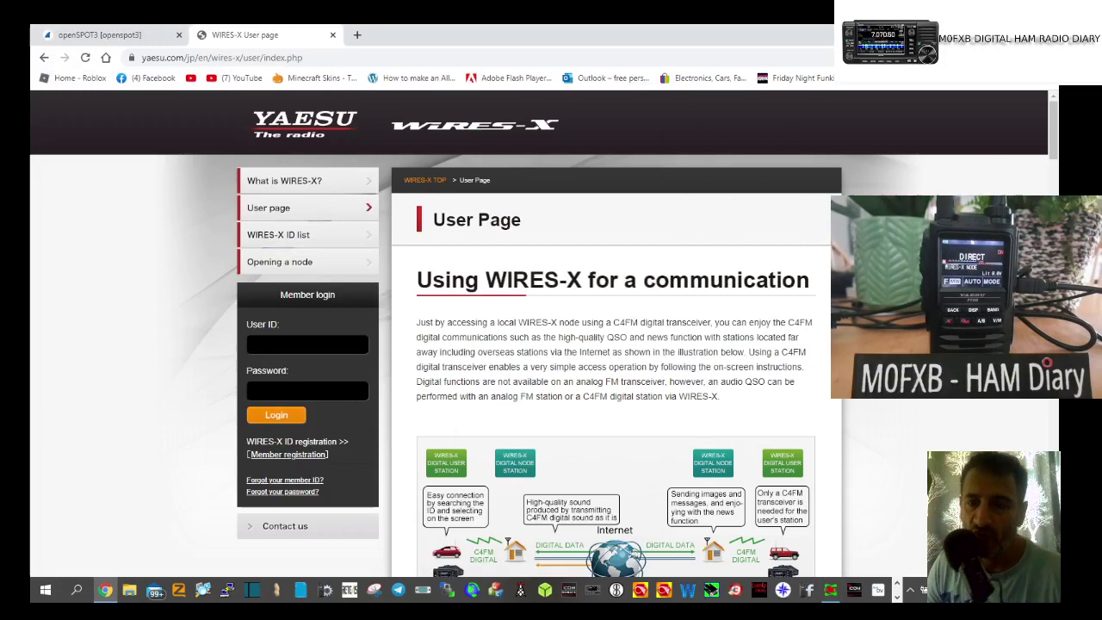
# Step: After checking the openSPOT3 status and WIRES-X User Page, Google 'scu 19 cable' in a new tab
pyautogui.click(124, 39)
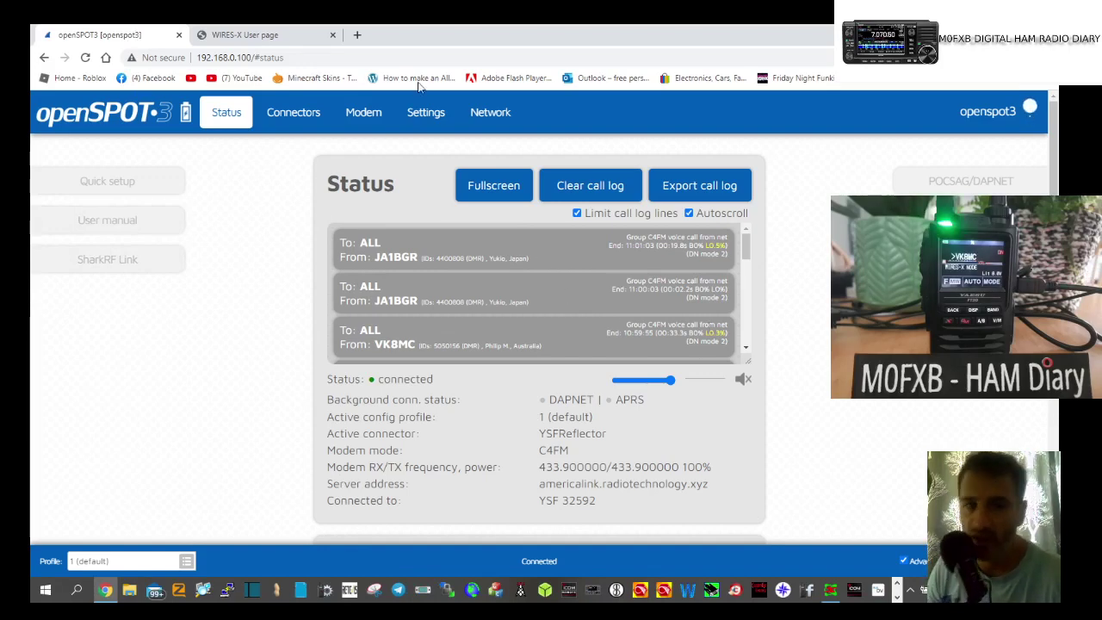
pyautogui.click(283, 35)
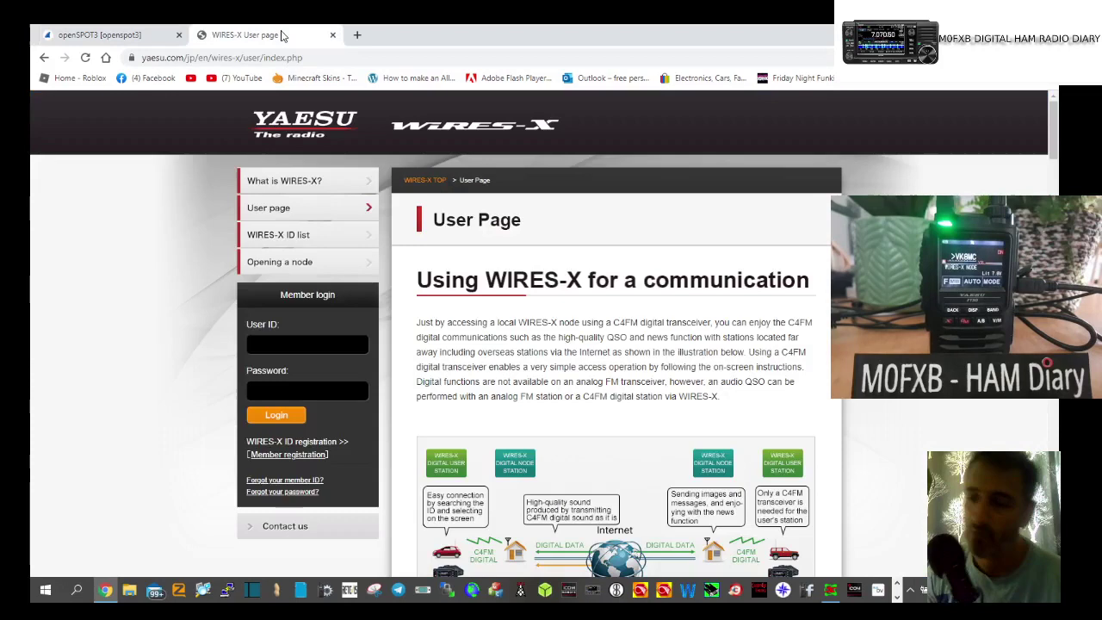
pyautogui.click(358, 36)
pyautogui.write('scu ')
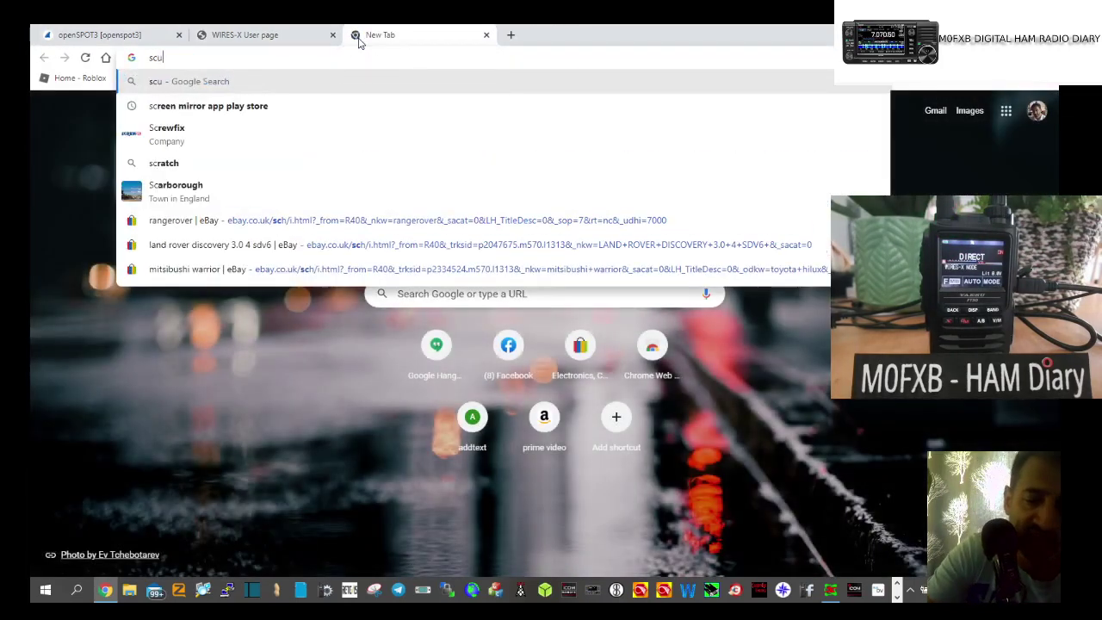
pyautogui.write('19 c')
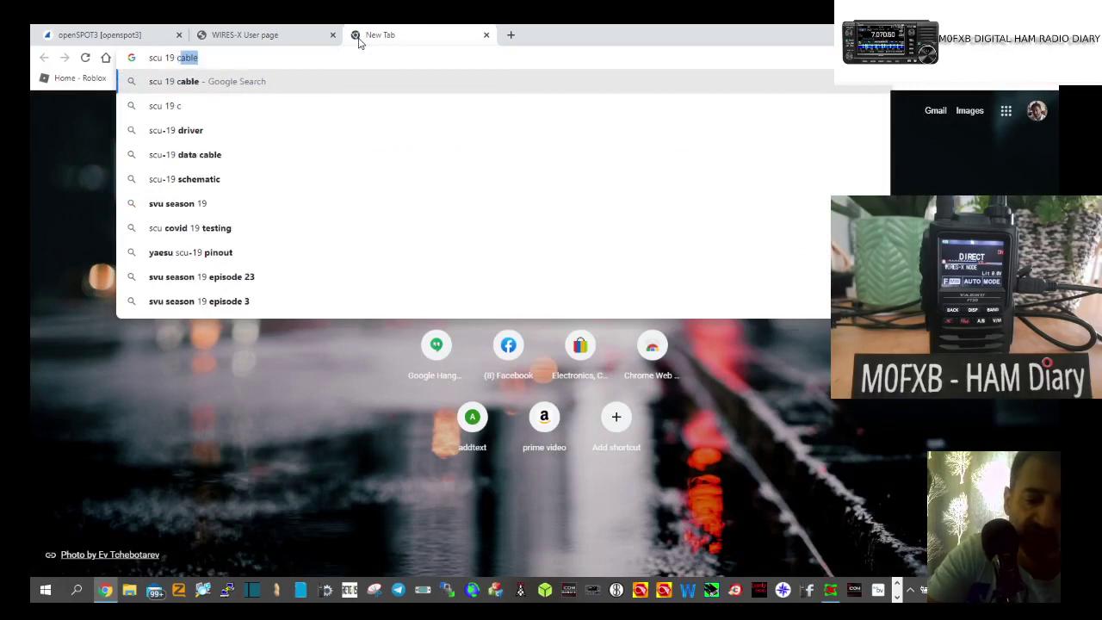
pyautogui.write('able')
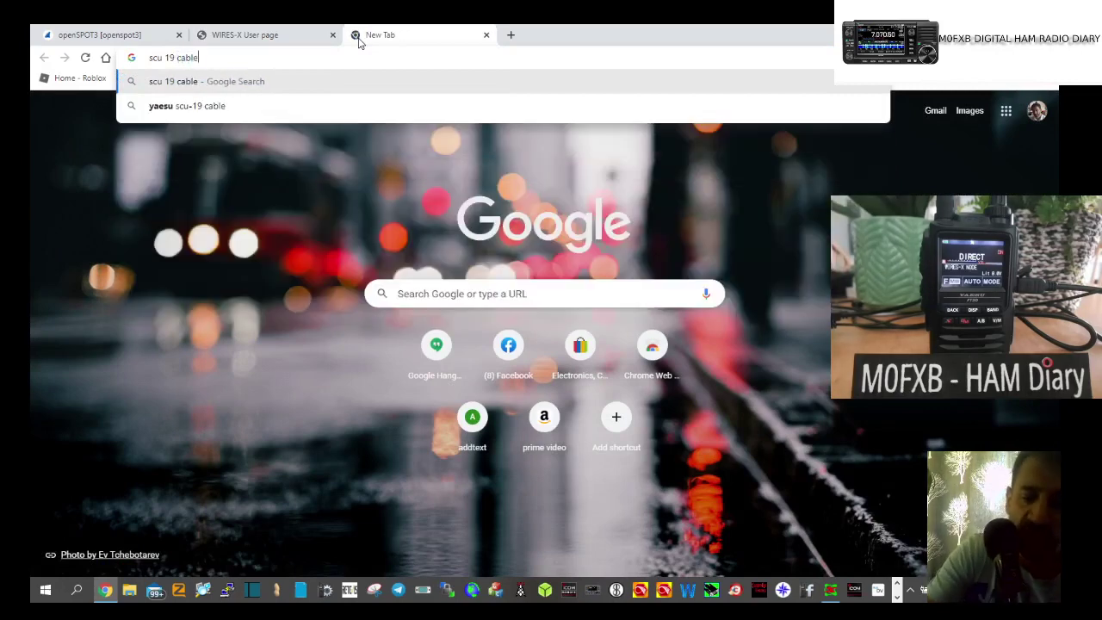
pyautogui.press('Return')
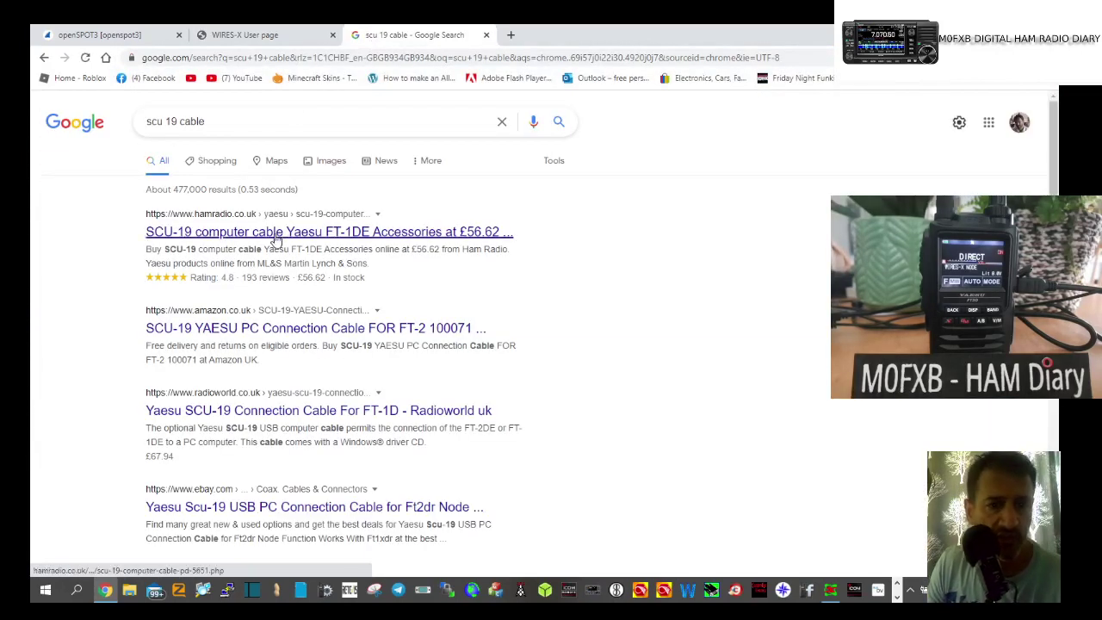
# Step: View the ML&S SCU-19 computer cable listing (£56.62) with its enlarged photo, then go back to the WIRES-X User Page
pyautogui.click(275, 237)
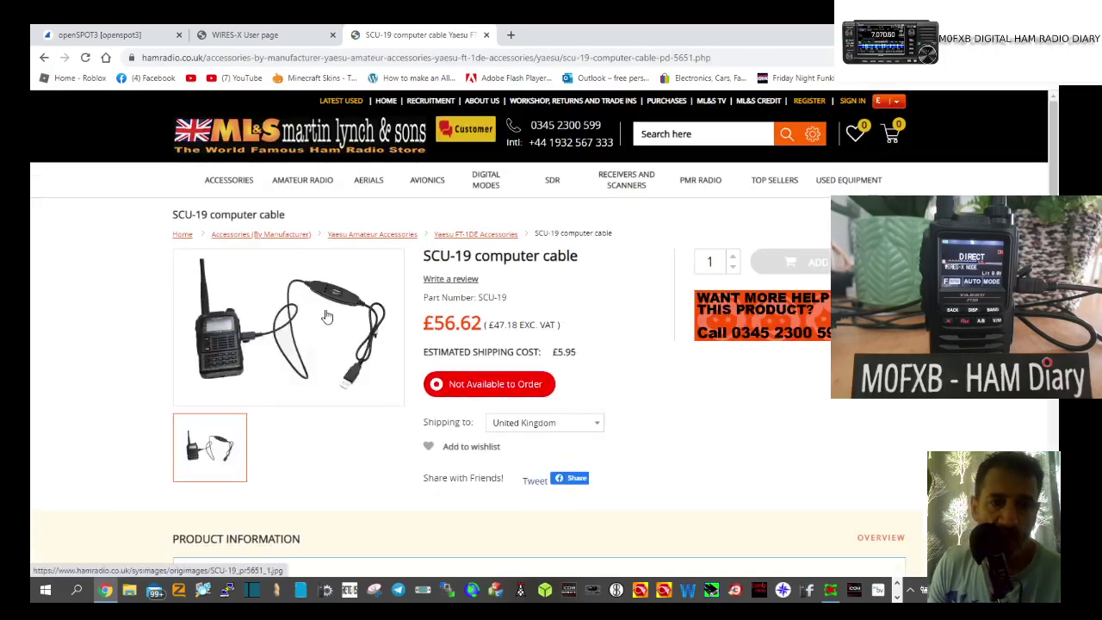
pyautogui.click(327, 317)
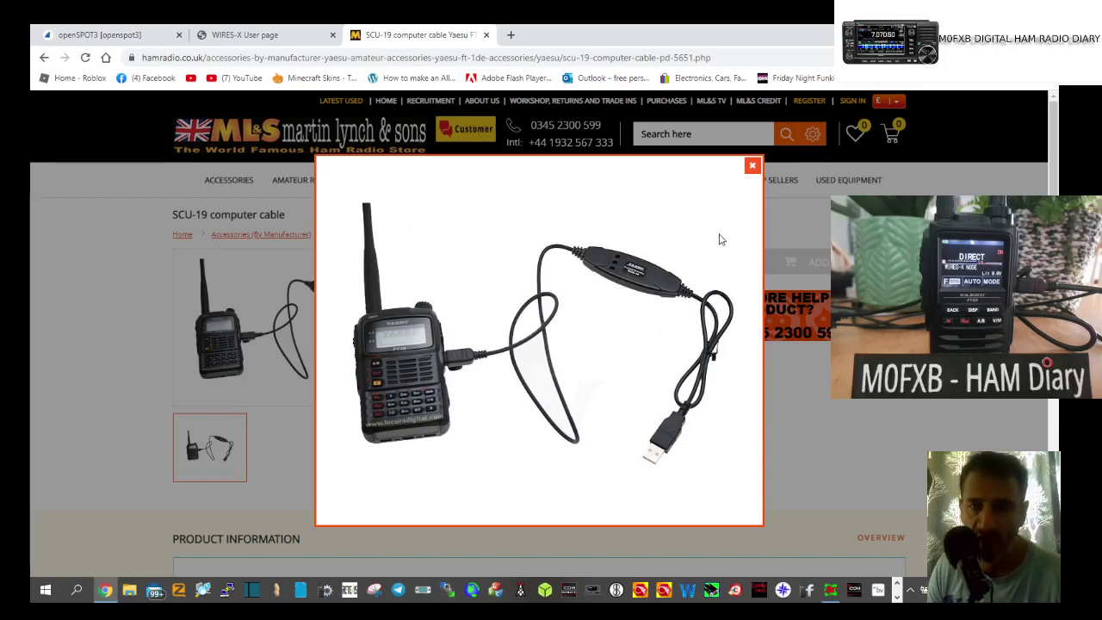
pyautogui.click(276, 37)
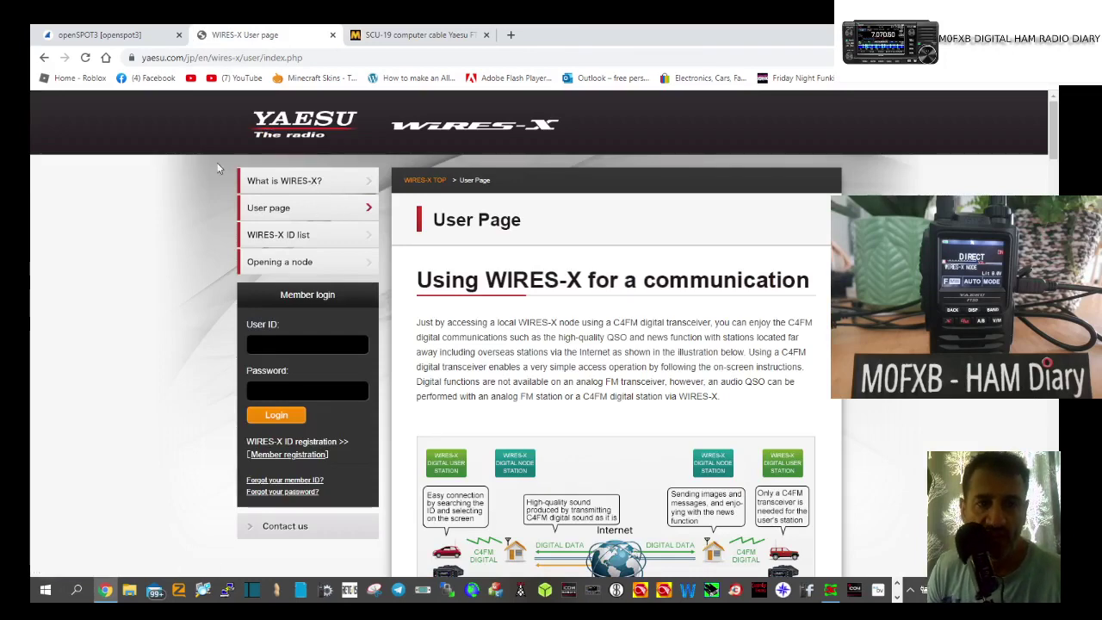
pyautogui.scroll(-1, 302, 333)
pyautogui.scroll(1, 302, 333)
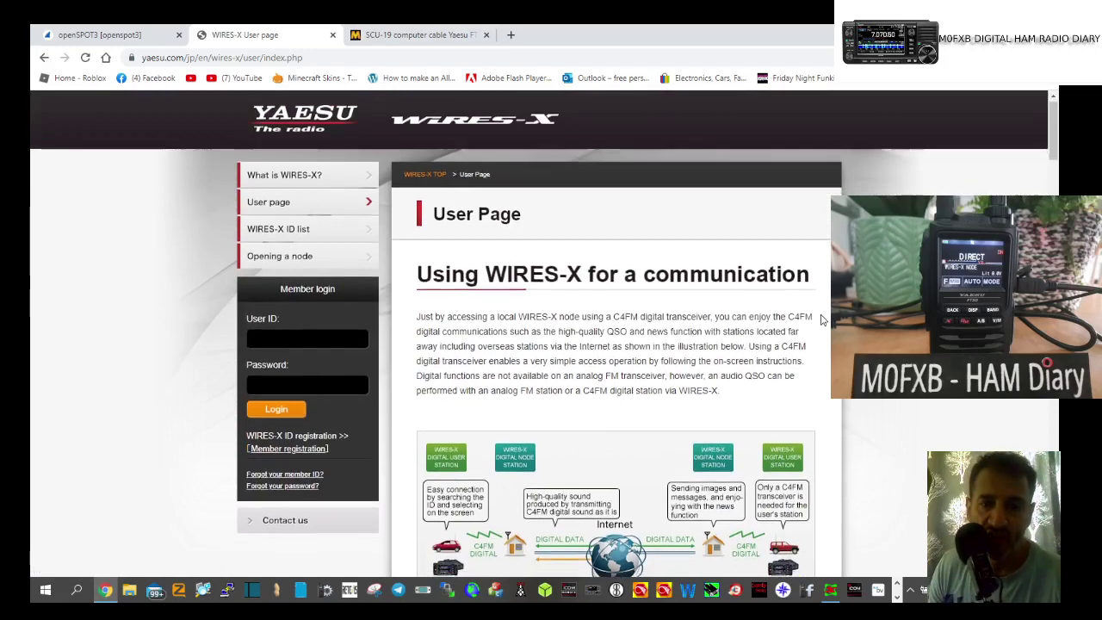
pyautogui.scroll(-3, 488, 320)
pyautogui.scroll(-3, 626, 415)
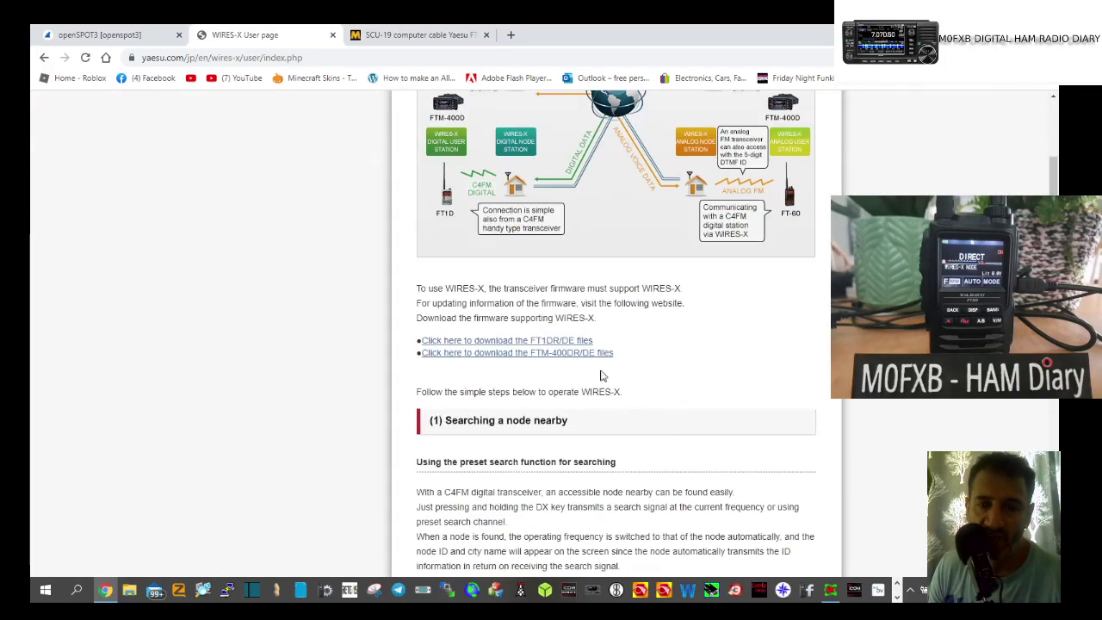
pyautogui.scroll(-8, 603, 347)
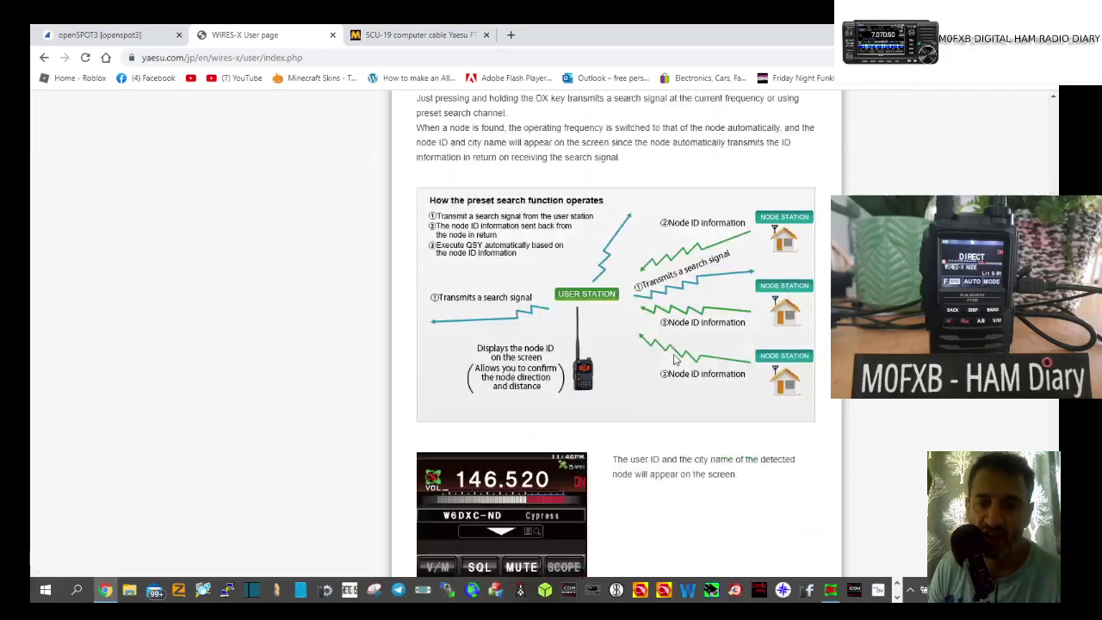
pyautogui.scroll(12, 676, 366)
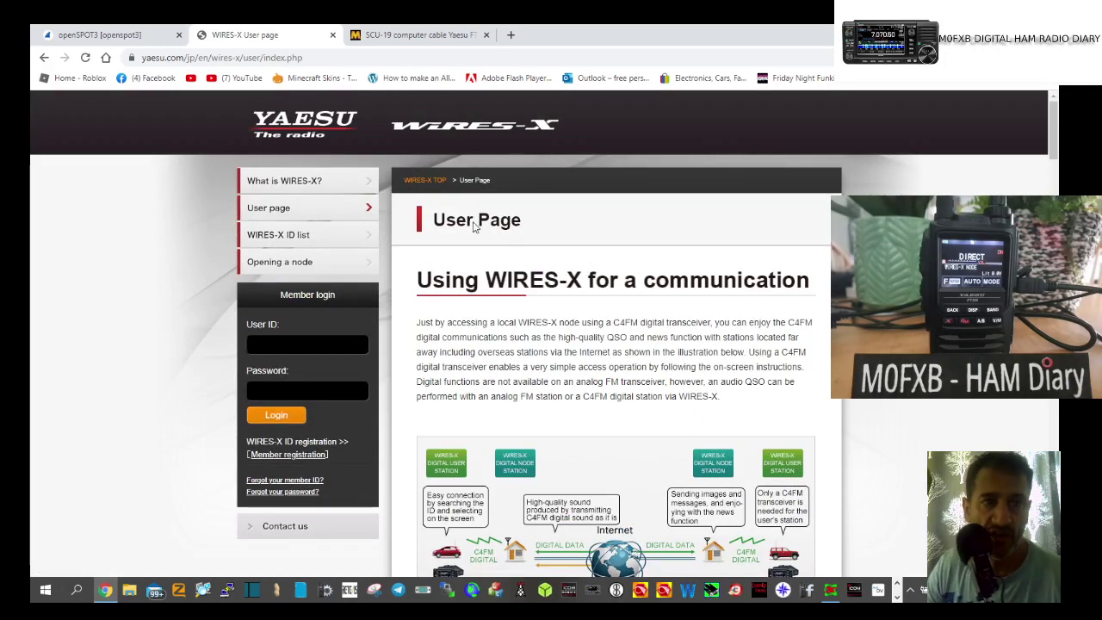
# Step: Bring WIRES-X forward, move the member panel aside, and disconnect from AMERICA-LINK
pyautogui.click(831, 590)
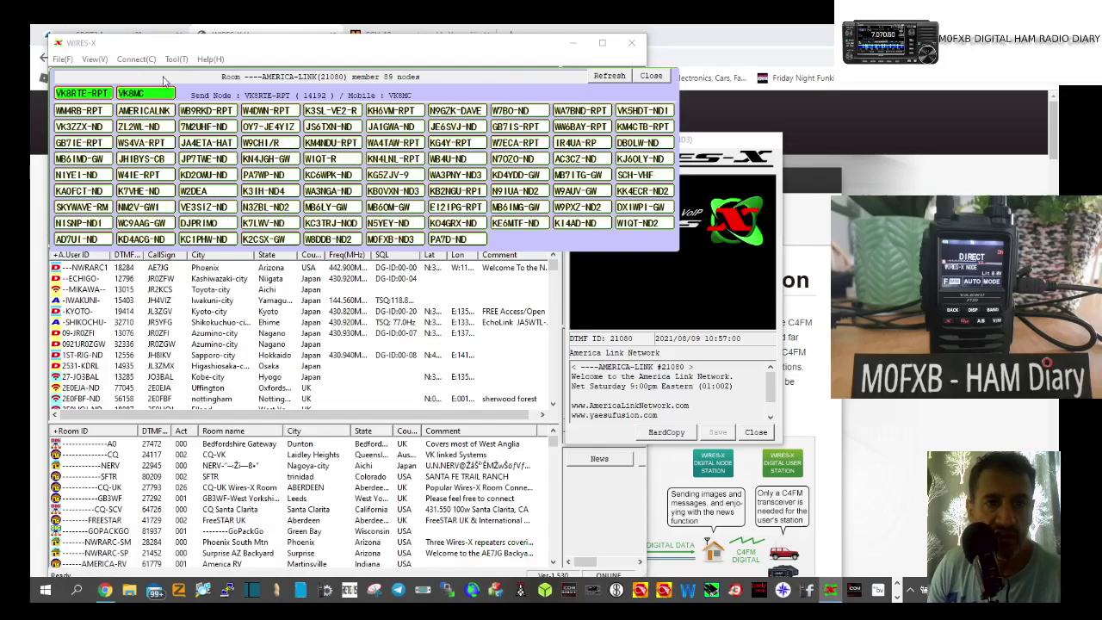
pyautogui.click(387, 60)
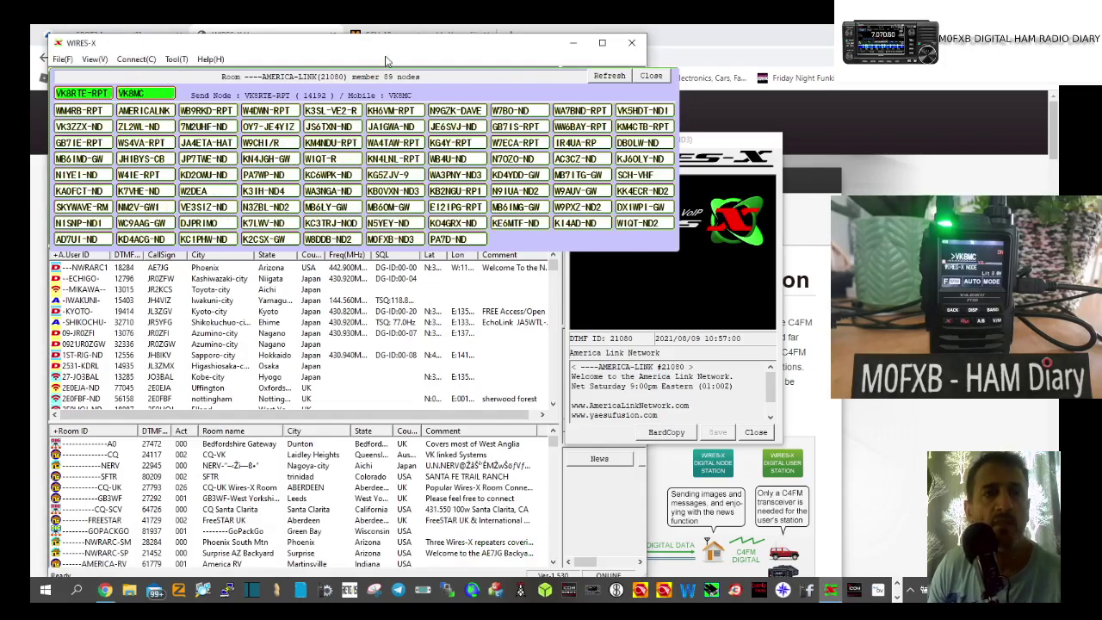
pyautogui.moveTo(445, 90)
pyautogui.mouseDown()
pyautogui.moveTo(444, 213)
pyautogui.moveTo(560, 303)
pyautogui.moveTo(560, 216)
pyautogui.moveTo(467, 208)
pyautogui.moveTo(262, 67)
pyautogui.mouseUp()
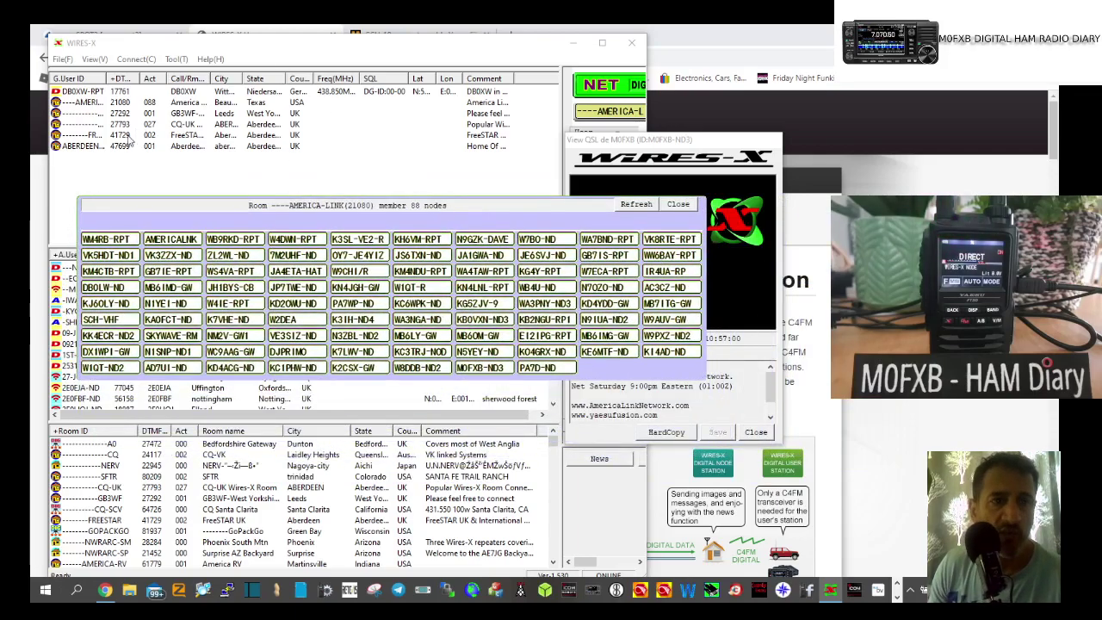
pyautogui.click(136, 58)
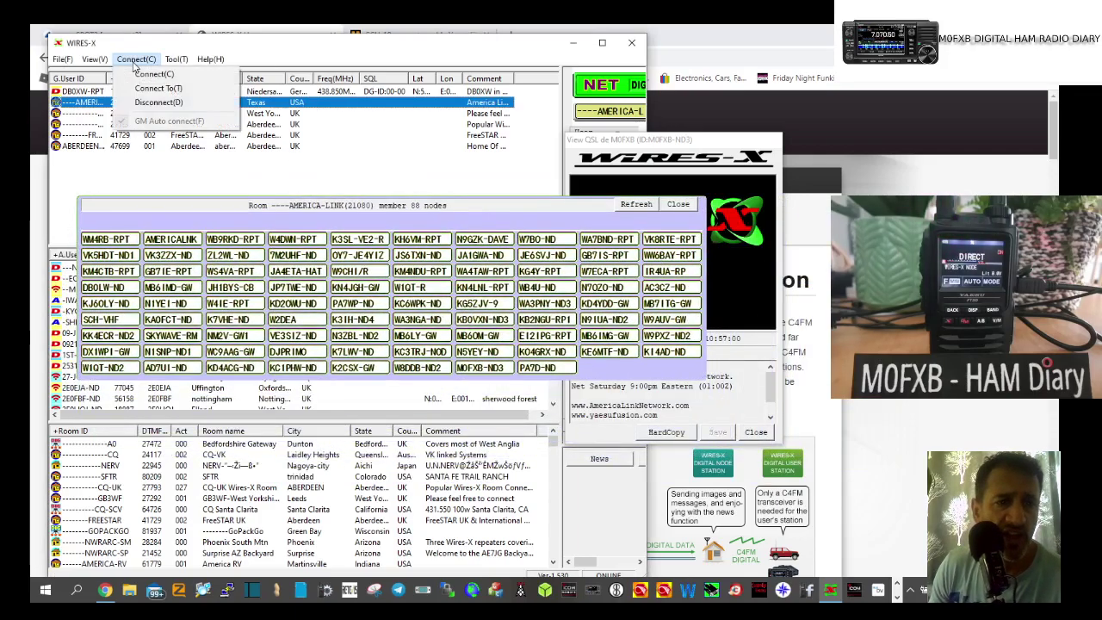
pyautogui.click(155, 105)
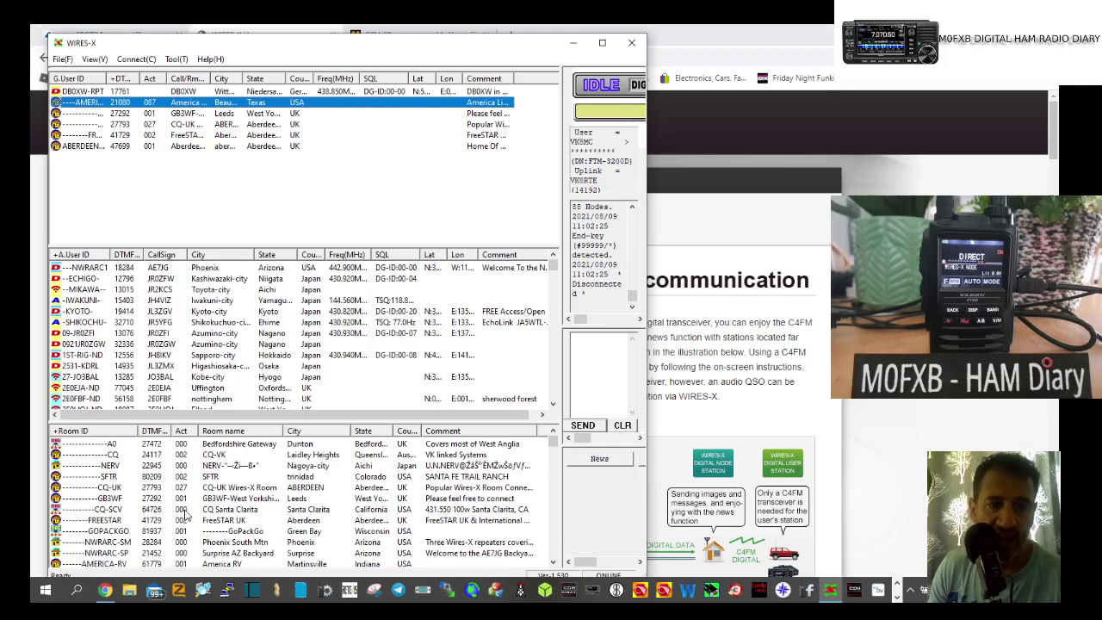
# Step: Connect the node to the CQ-UK room (27793) from the room list
pyautogui.click(188, 125)
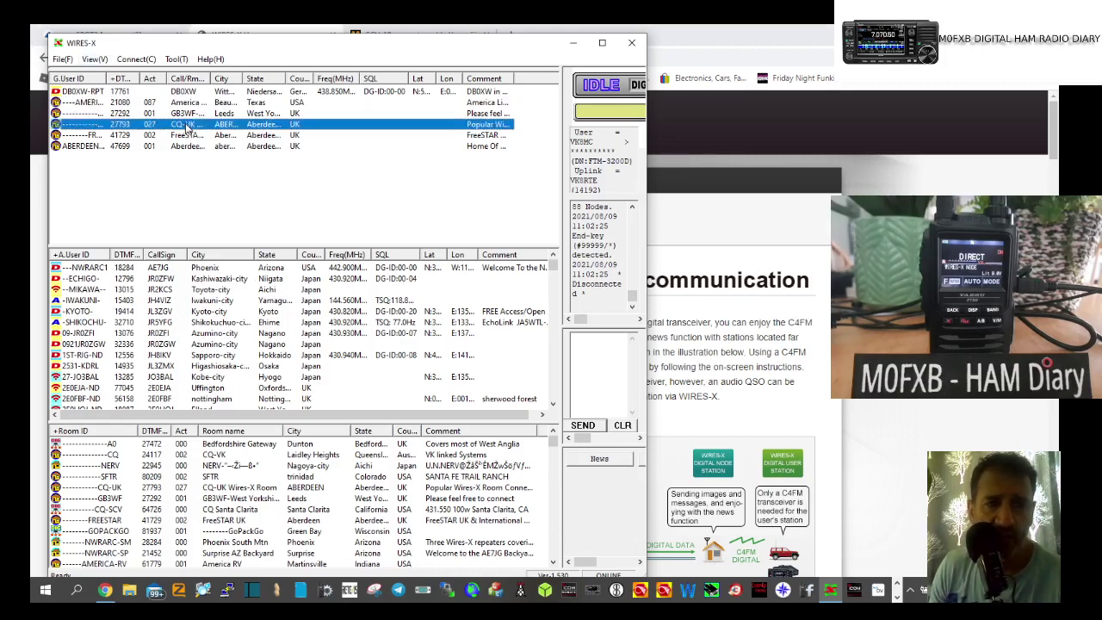
pyautogui.rightClick(189, 125)
pyautogui.click(222, 131)
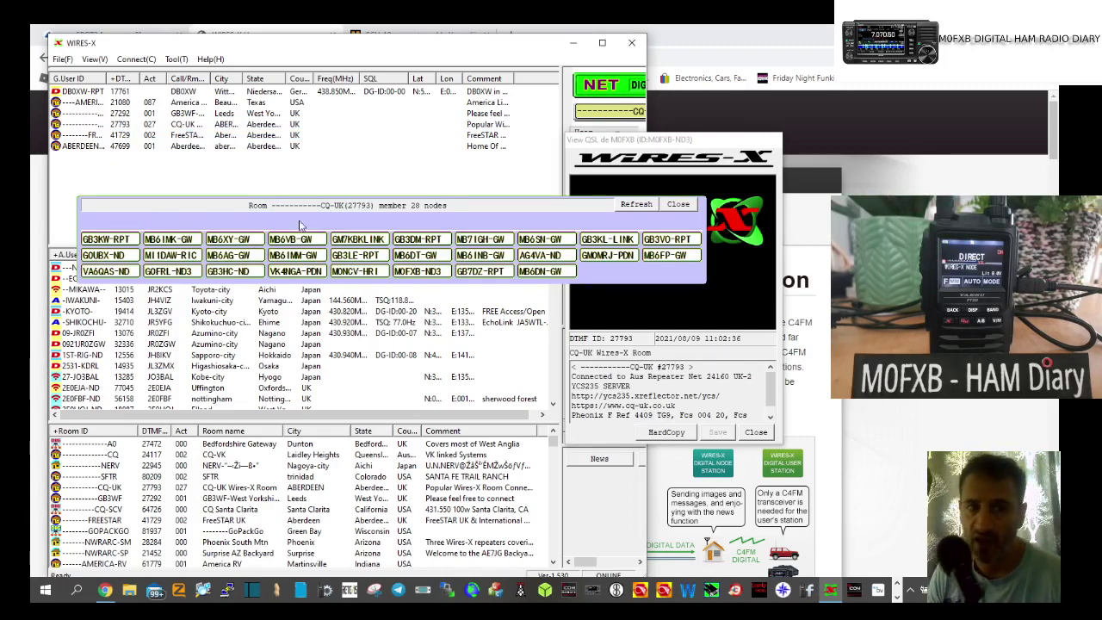
# Step: Disconnect the node from CQ-UK and switch back to the browser window
pyautogui.click(136, 59)
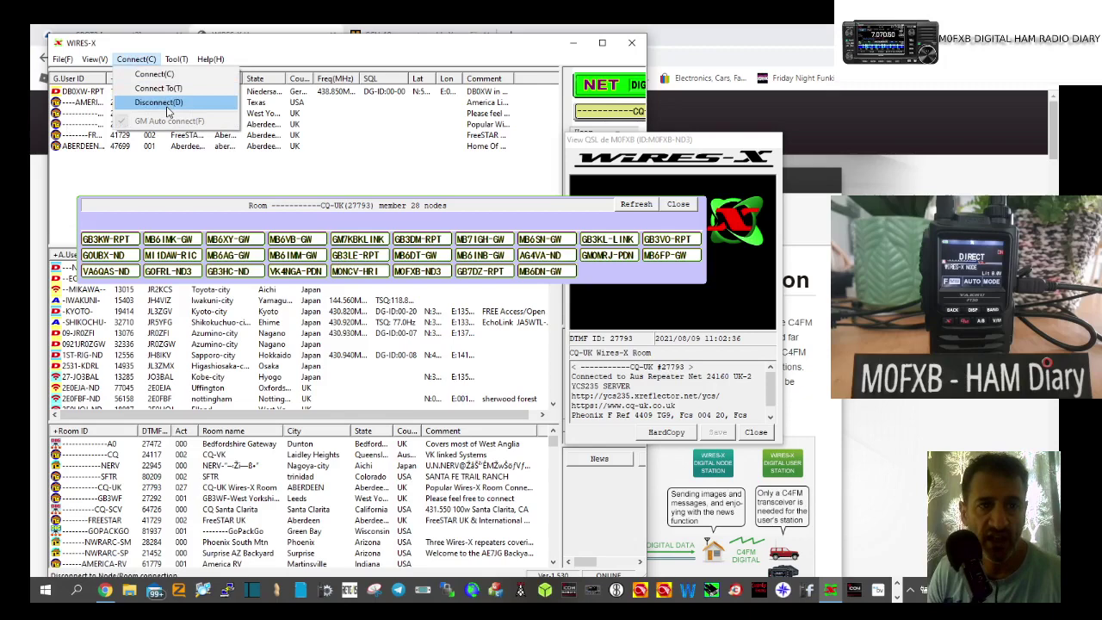
pyautogui.click(169, 111)
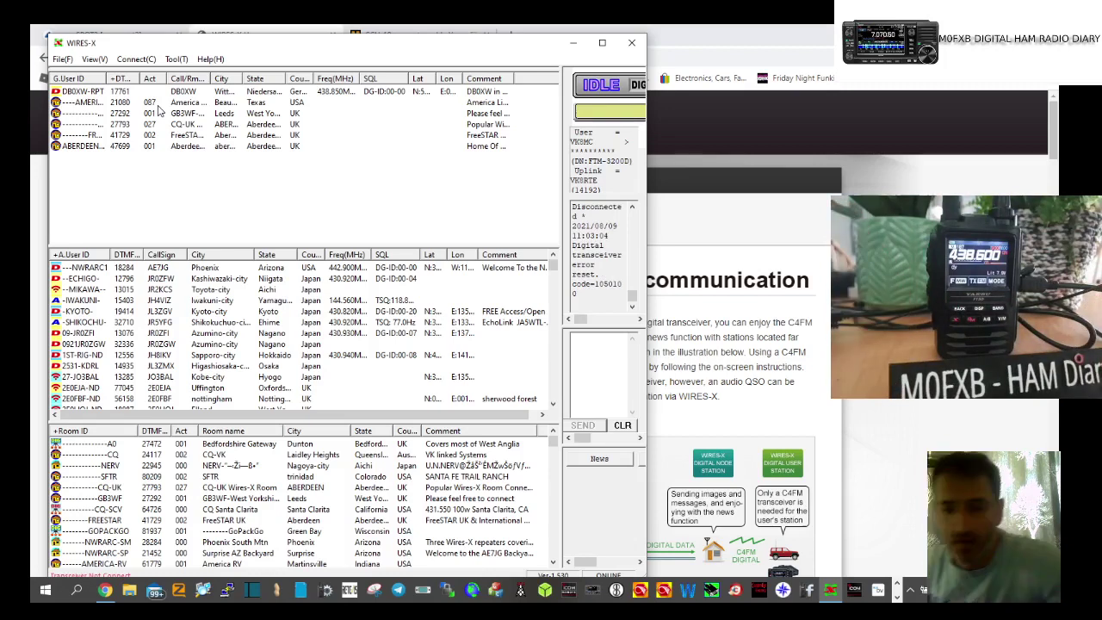
pyautogui.click(897, 588)
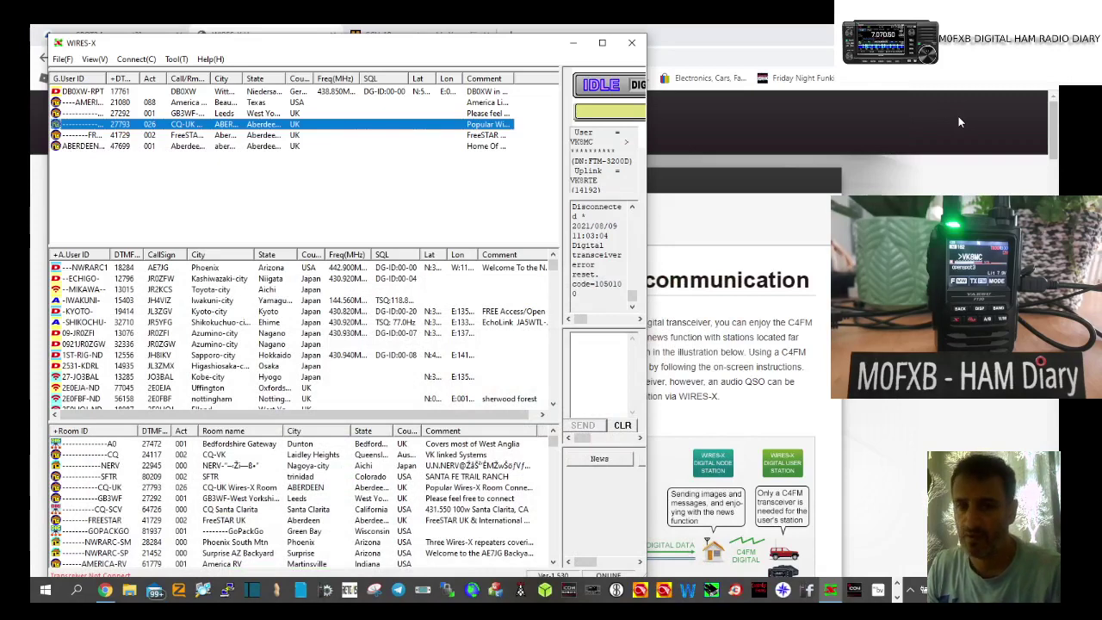
pyautogui.click(104, 590)
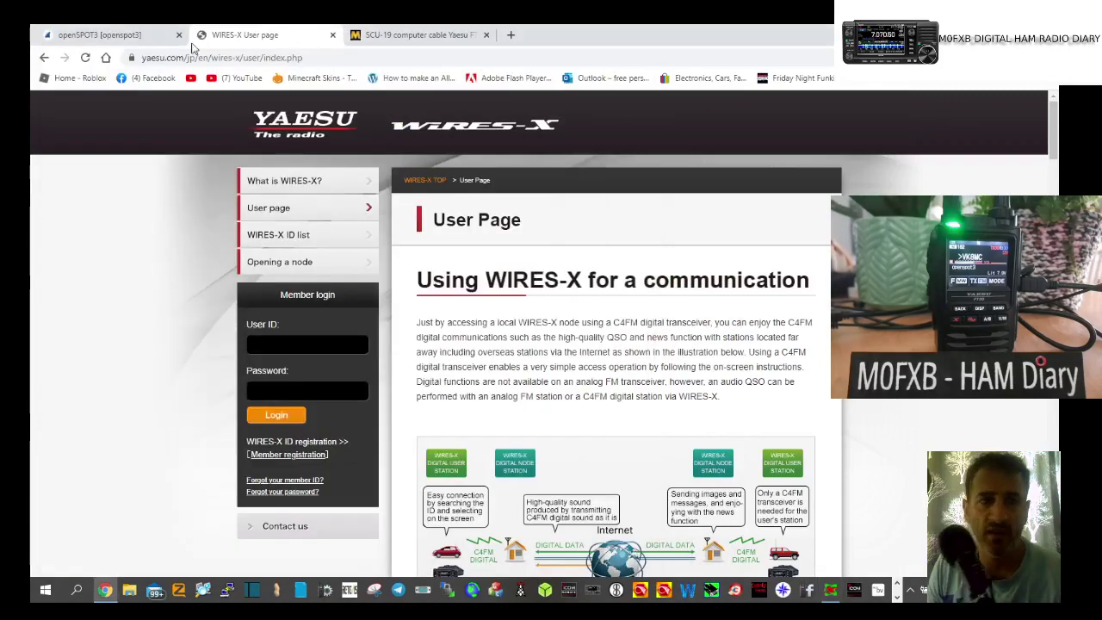
# Step: Show the openSPOT3 Status page to review the YSF 32592 connection and call log
pyautogui.click(129, 34)
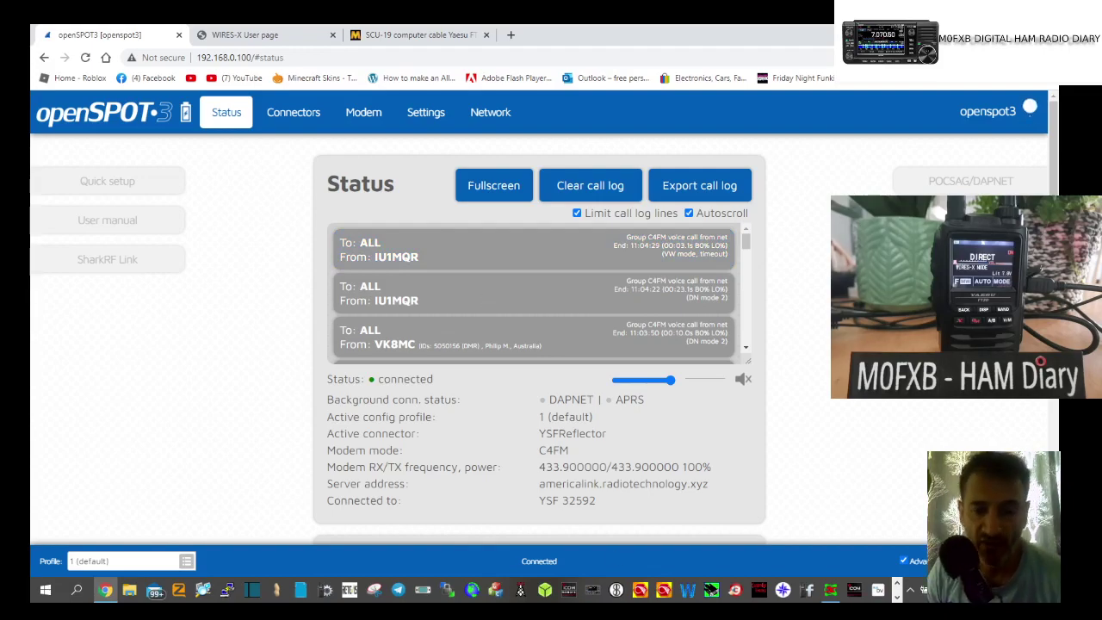
pyautogui.click(854, 592)
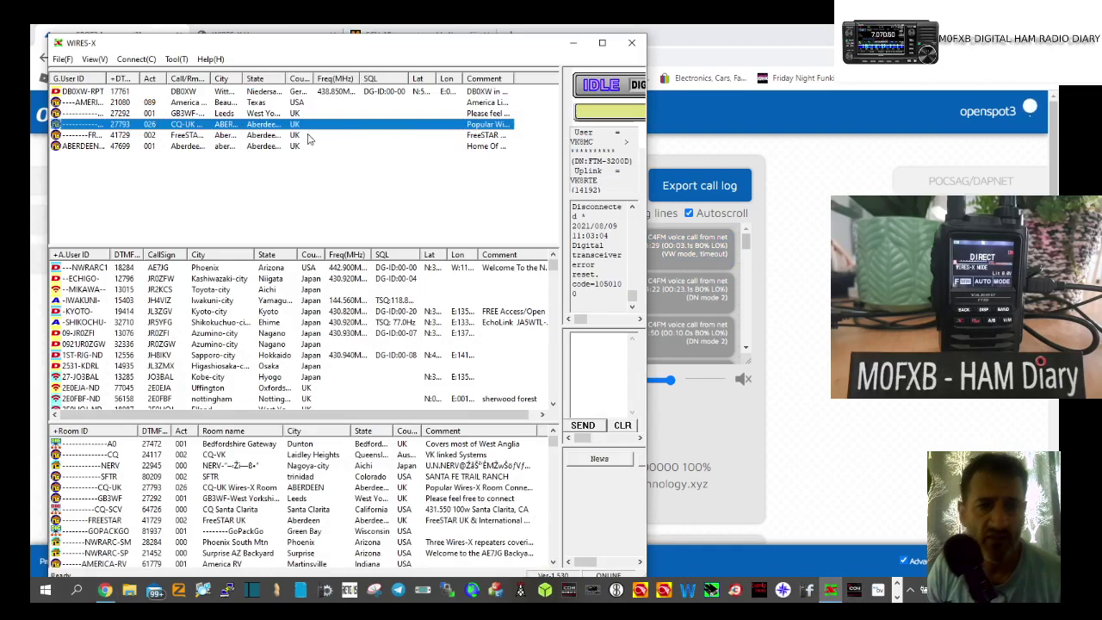
pyautogui.click(139, 60)
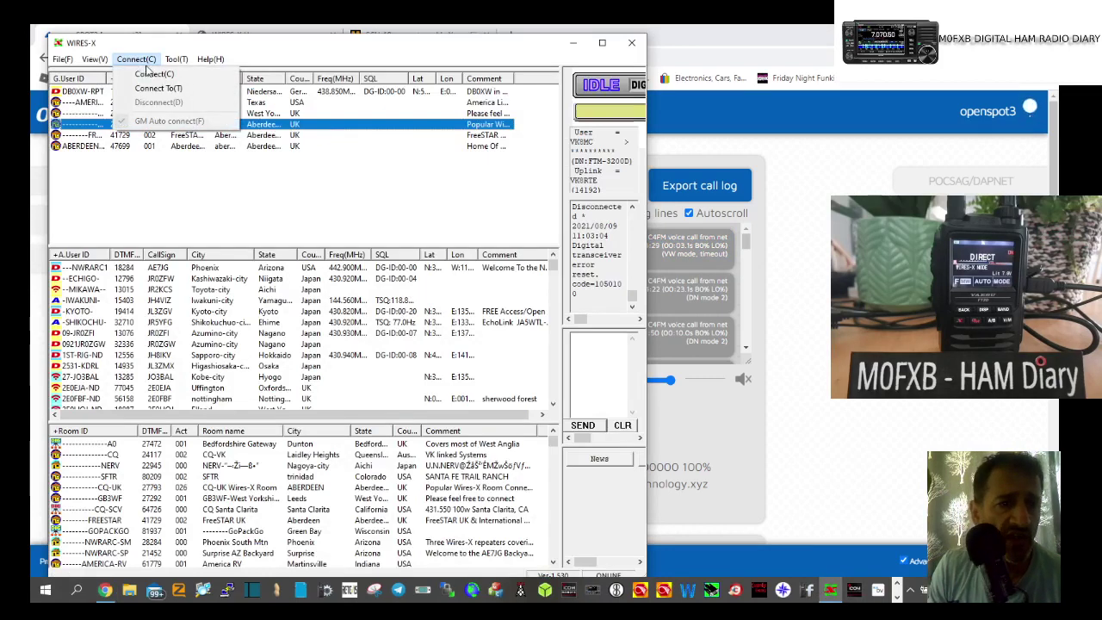
pyautogui.moveTo(92, 65)
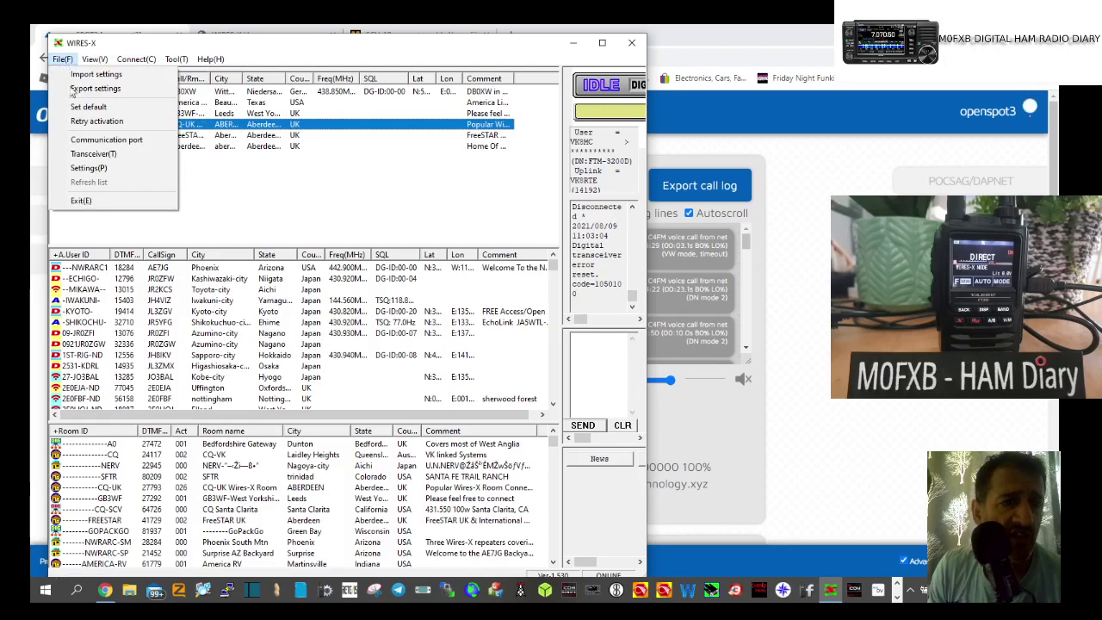
pyautogui.click(99, 156)
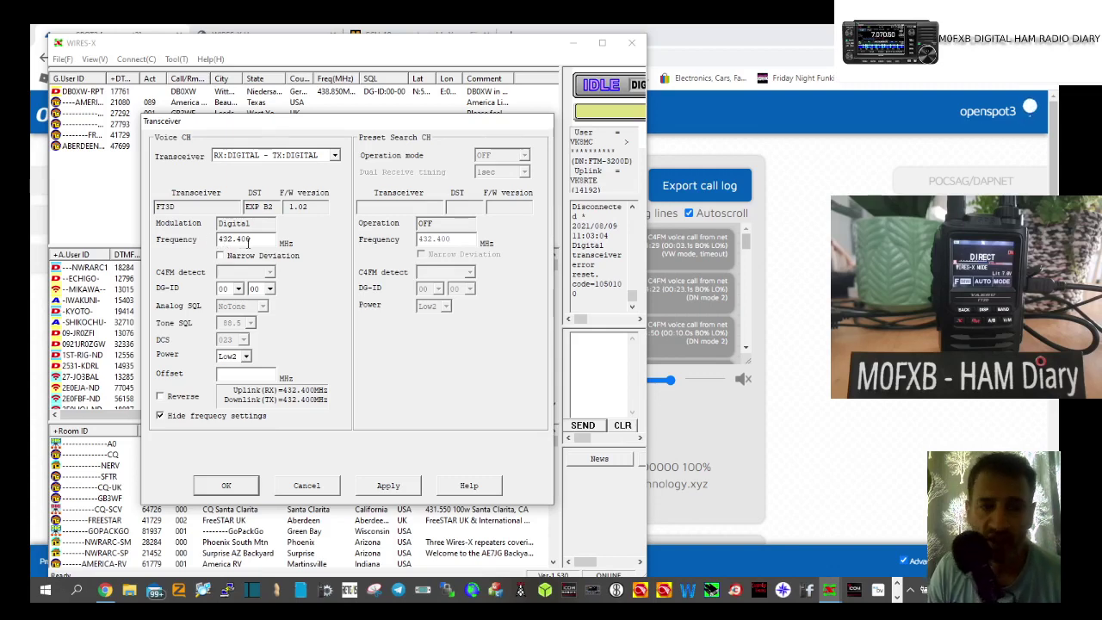
pyautogui.click(231, 487)
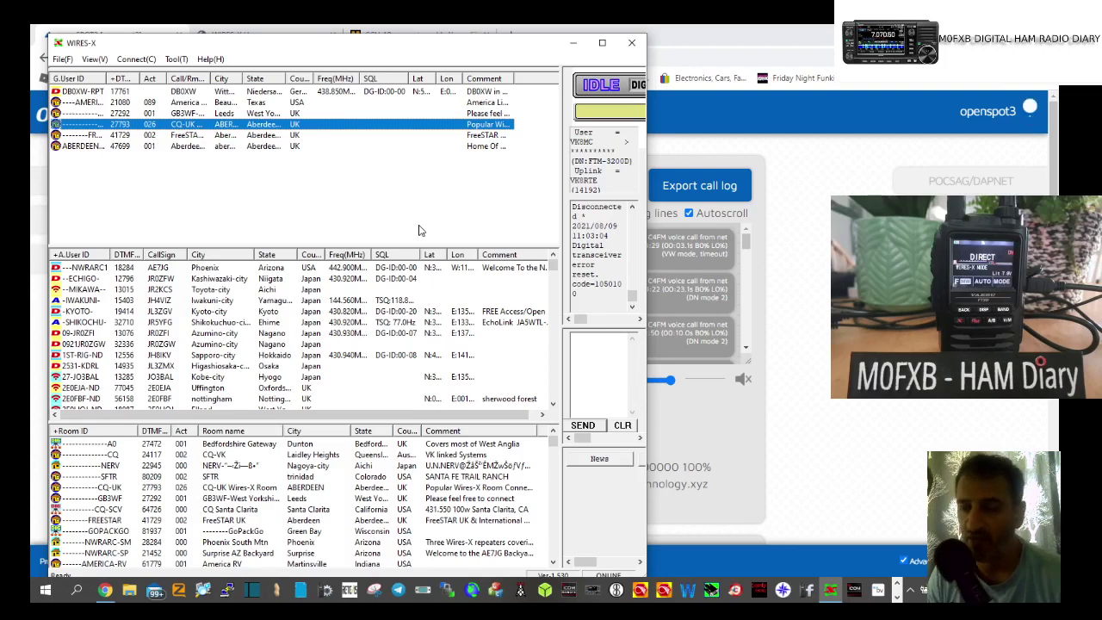
# Step: Connect the node to the AMERICA-LINK room (21080) from the top room list
pyautogui.click(147, 105)
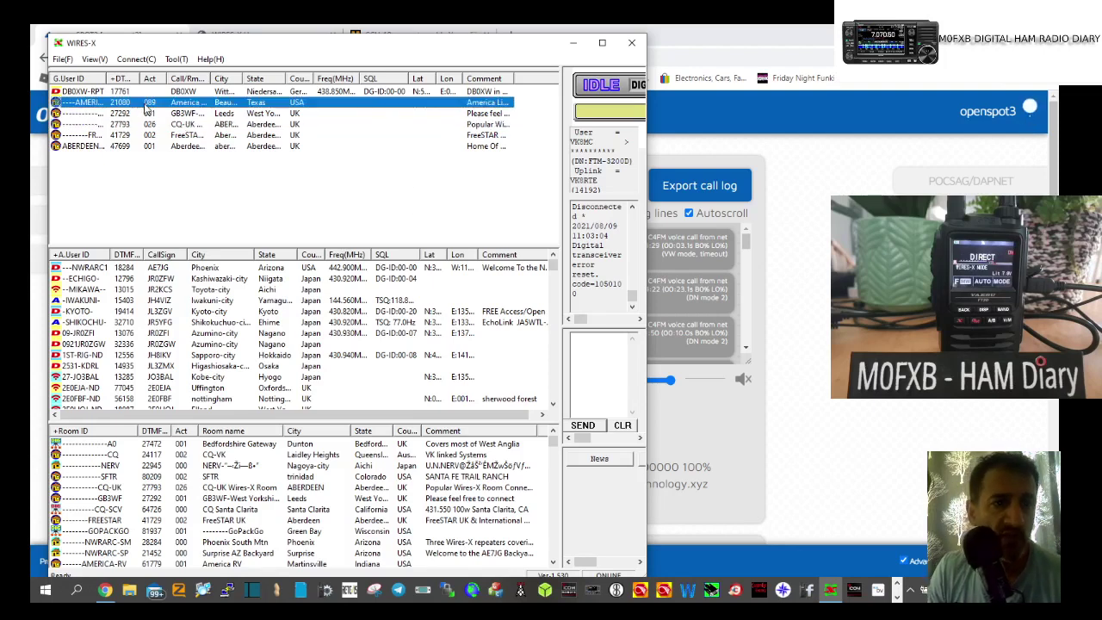
pyautogui.rightClick(147, 105)
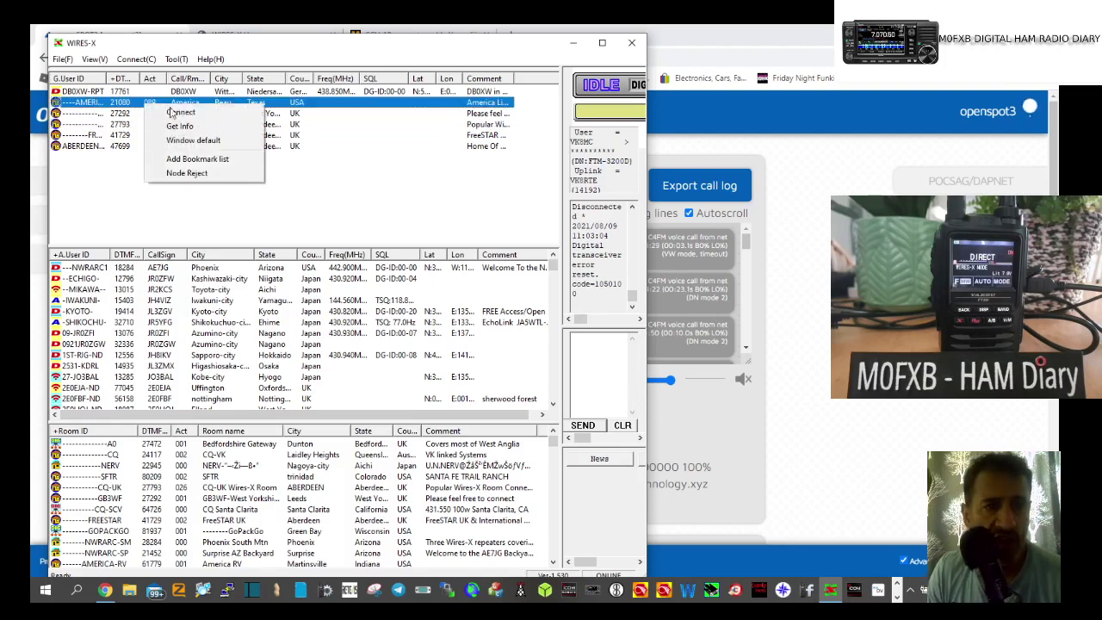
pyautogui.click(199, 121)
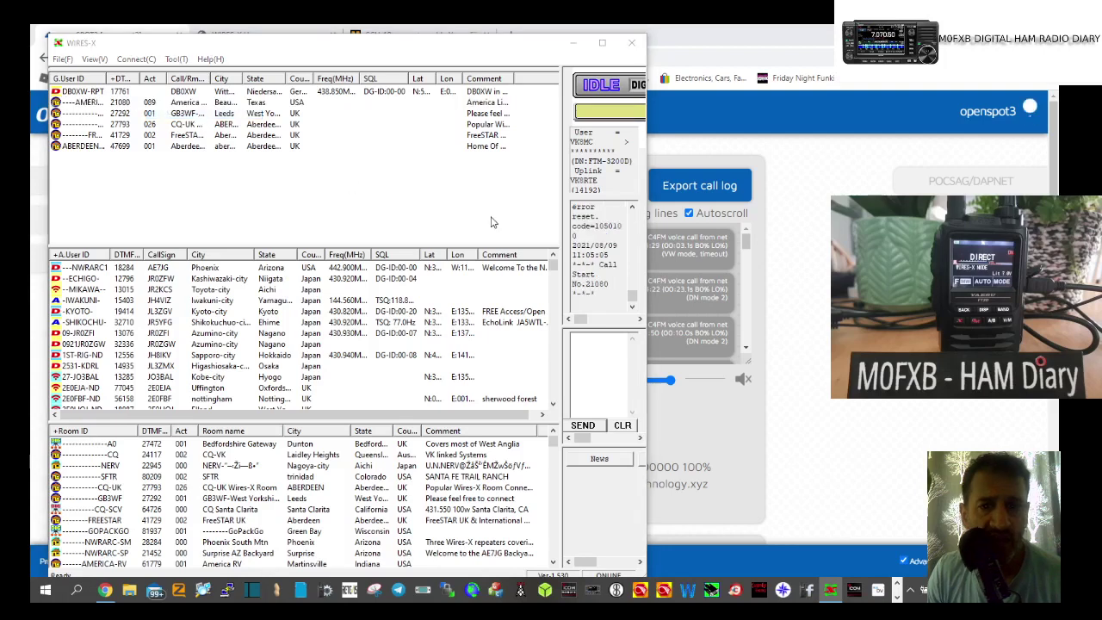